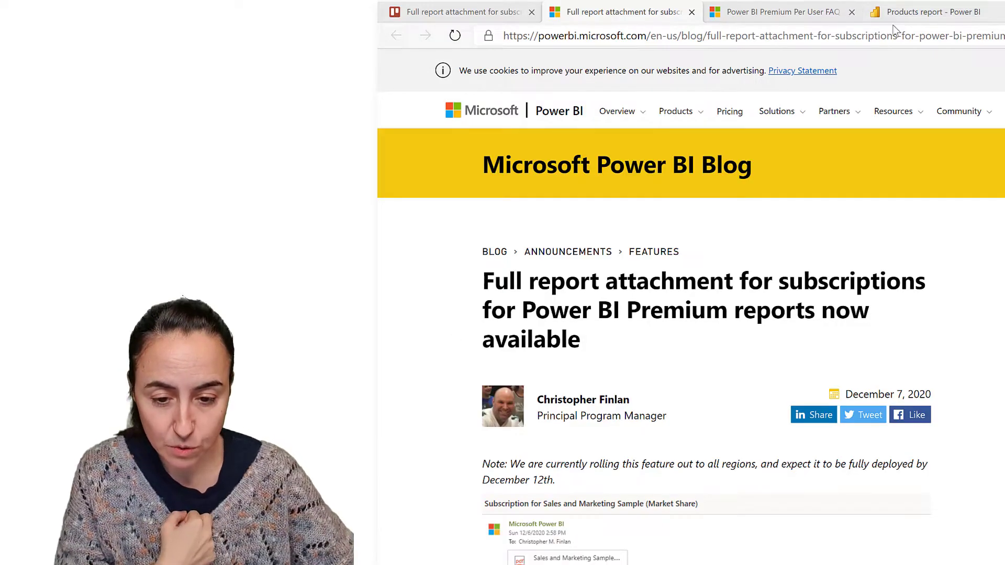
- From the Products report tab, open Northwind v2 to list Customers, High level dashboard, Products and Sales rep
click(927, 11)
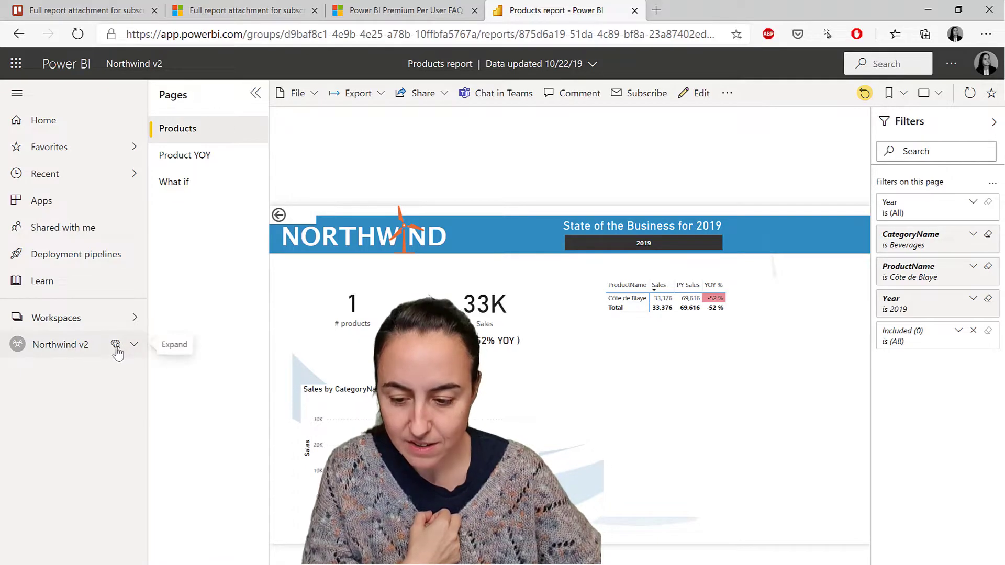
mouse_move(115, 345)
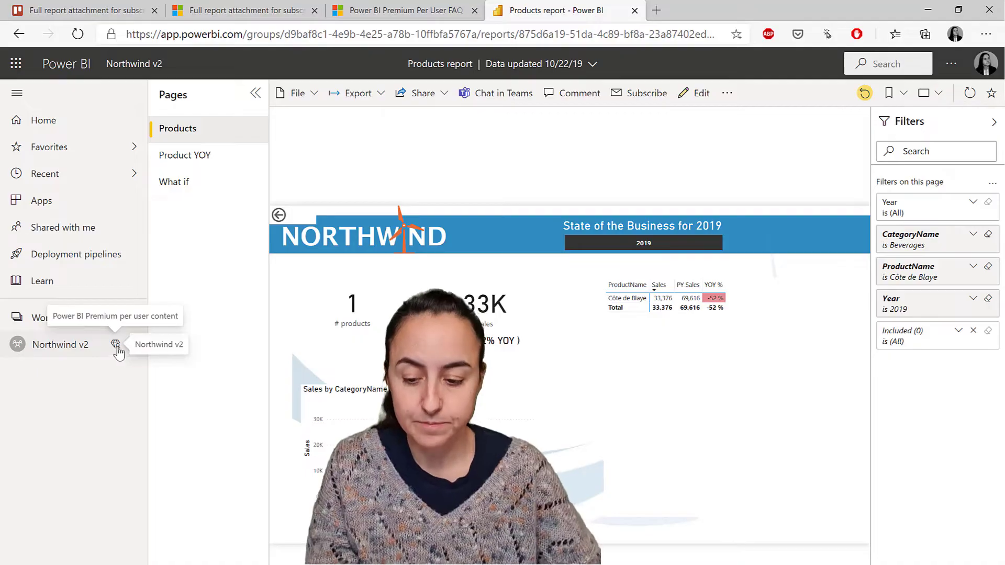
click(98, 348)
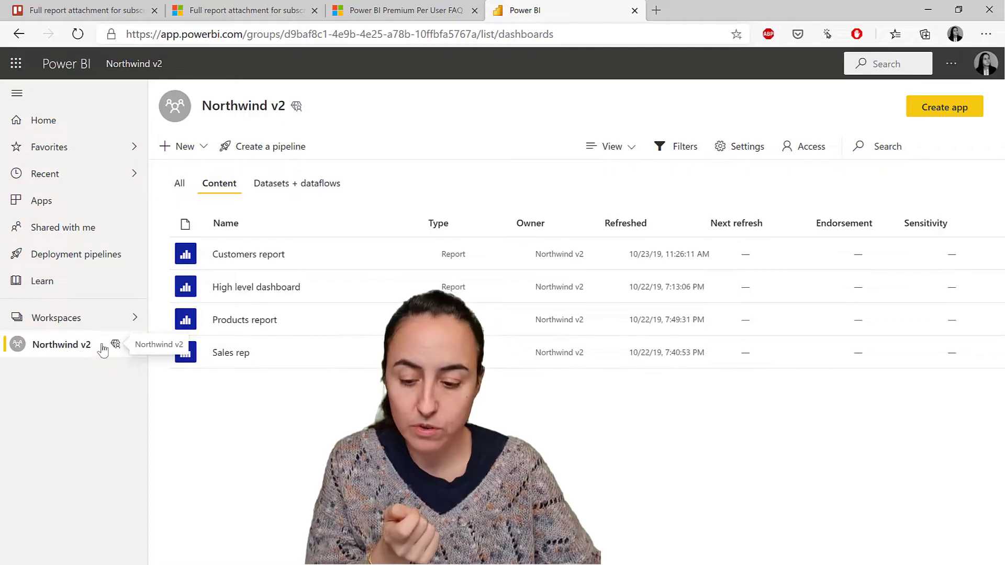
click(134, 317)
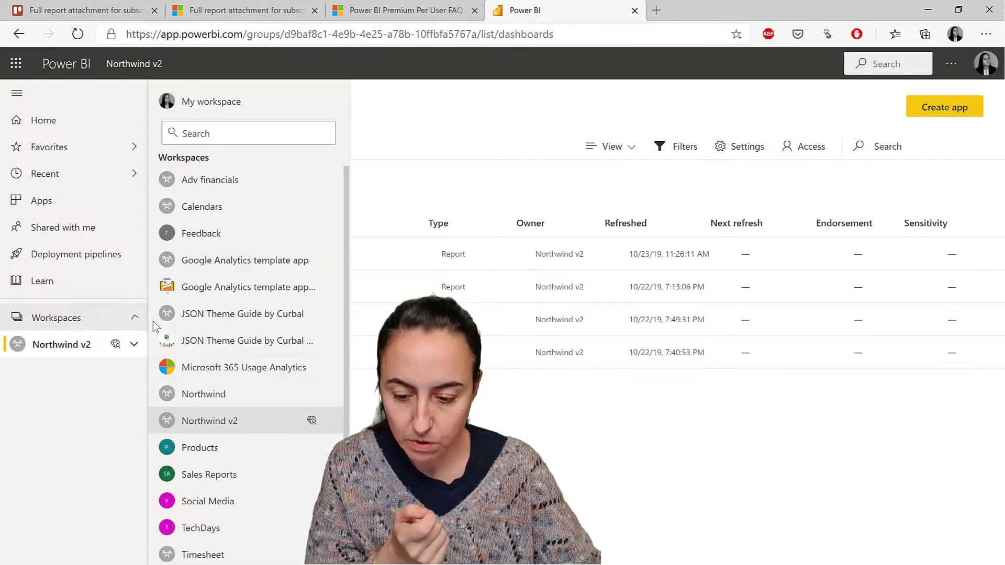
click(331, 421)
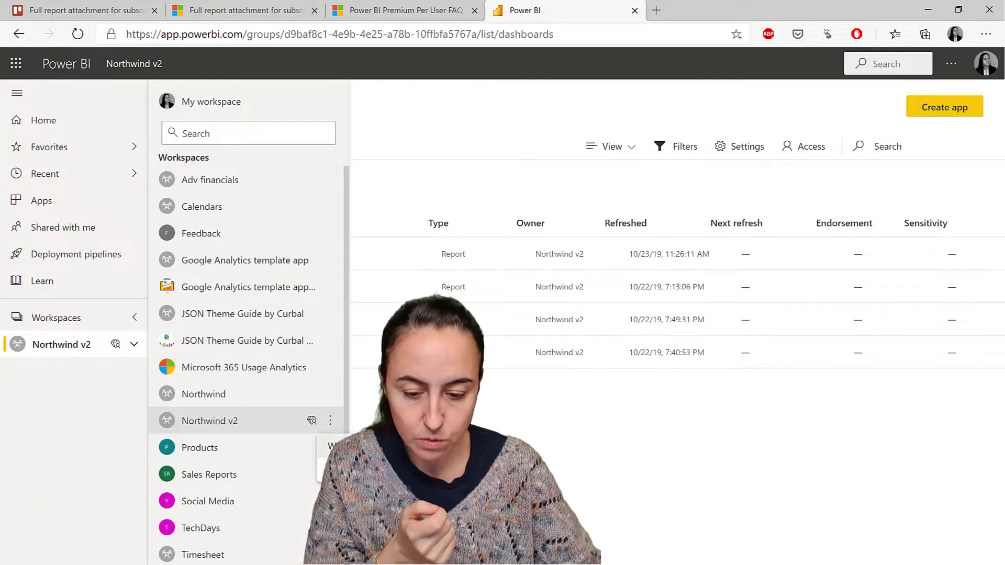
click(346, 452)
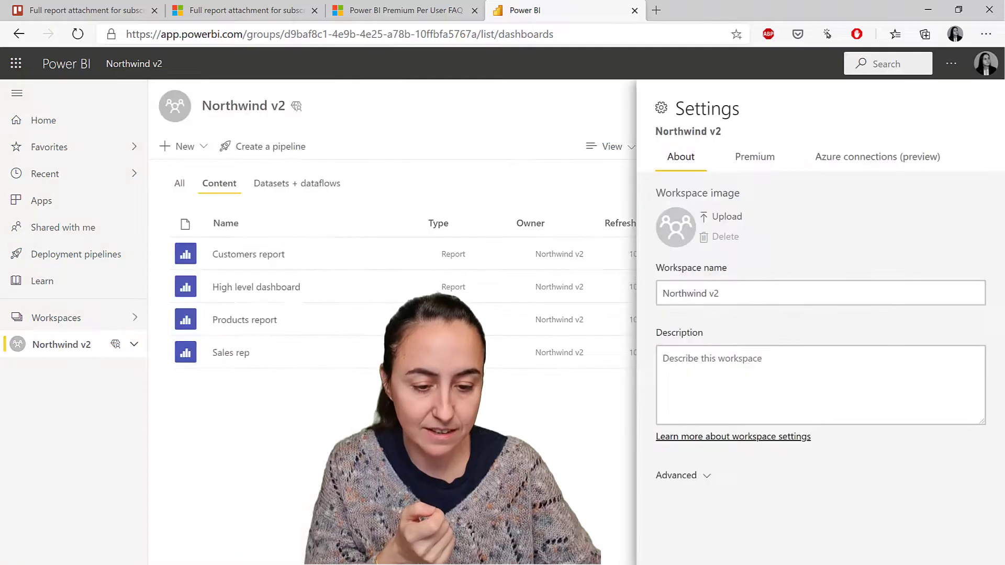
click(755, 156)
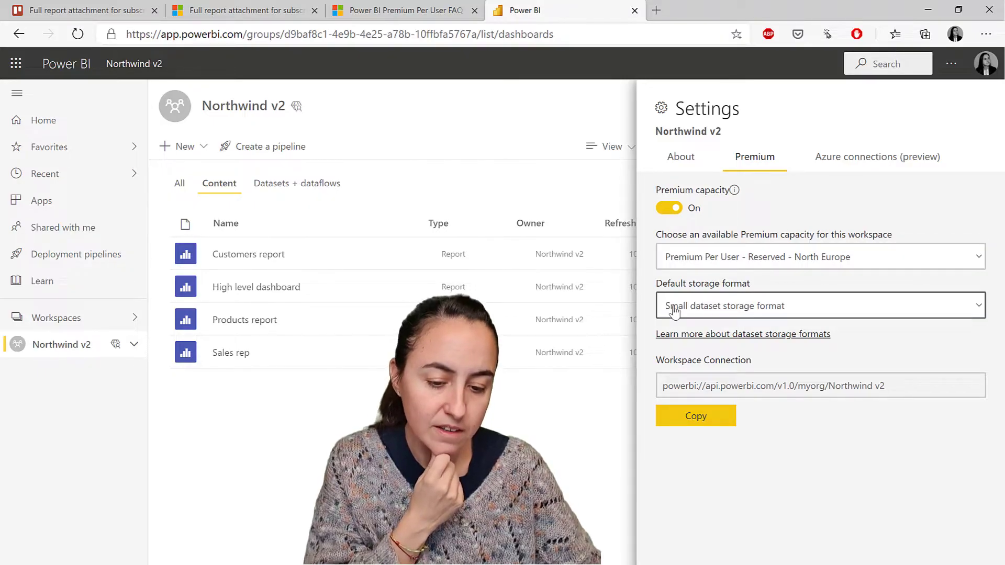
click(819, 306)
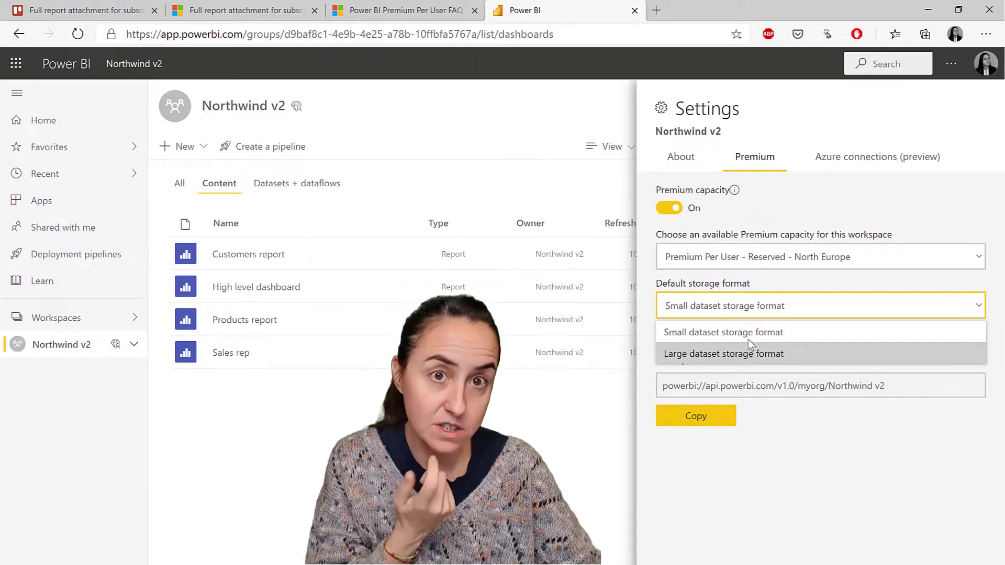
click(749, 332)
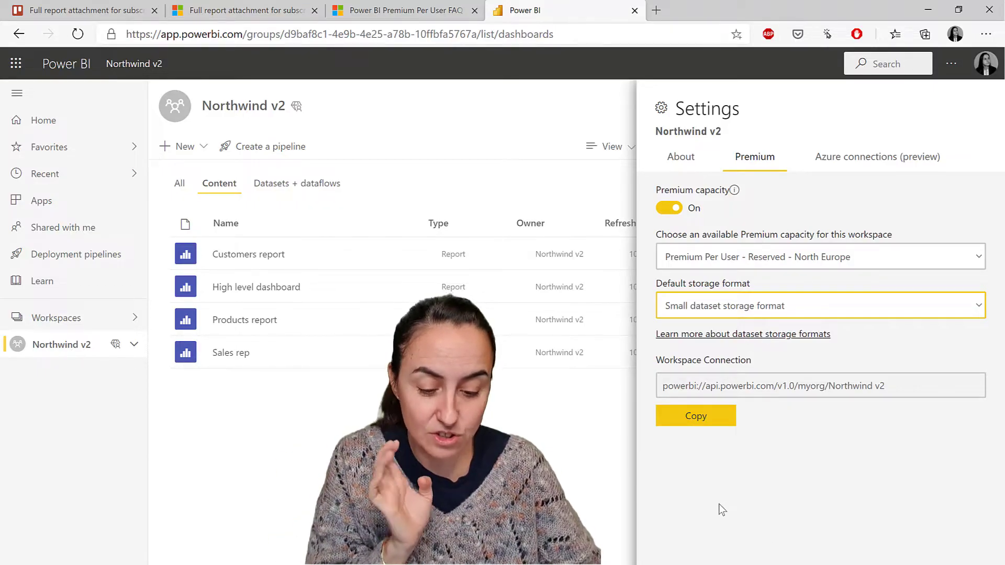
click(553, 468)
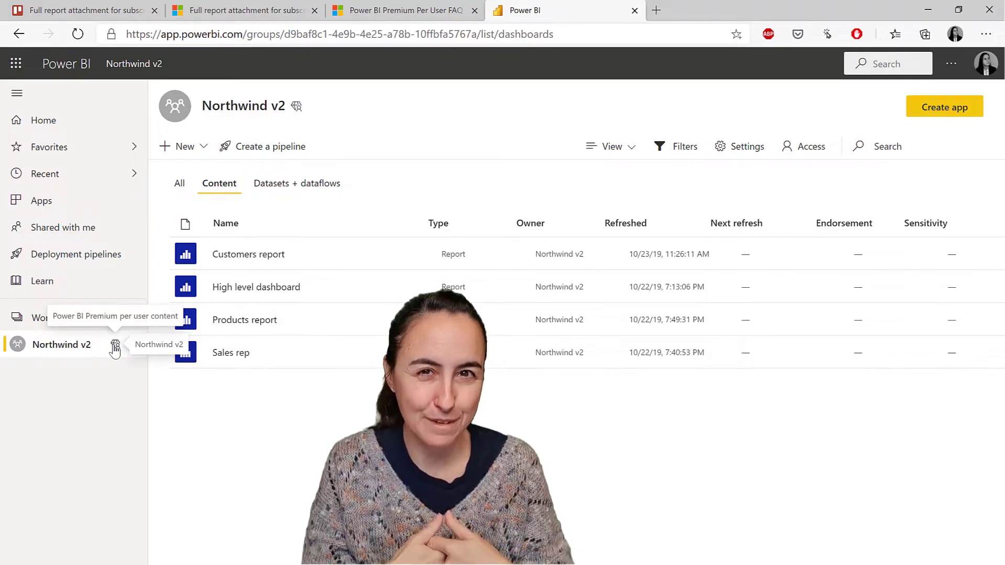
- Open the Products report from Northwind v2, showing its 2019 Beverages sales page
click(236, 319)
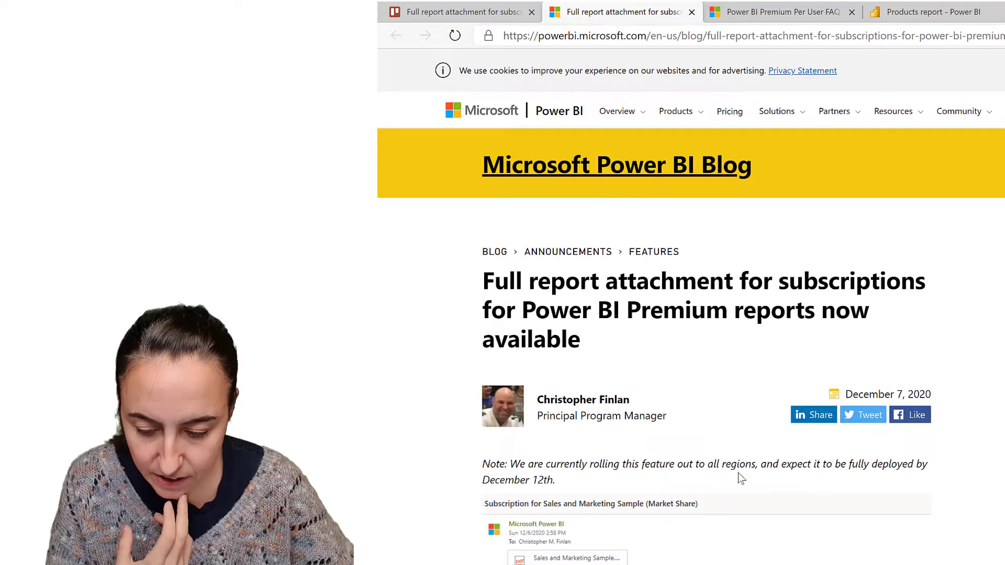
scroll(738, 472, down, 5)
scroll(738, 393, down, 3)
scroll(814, 334, up, 5)
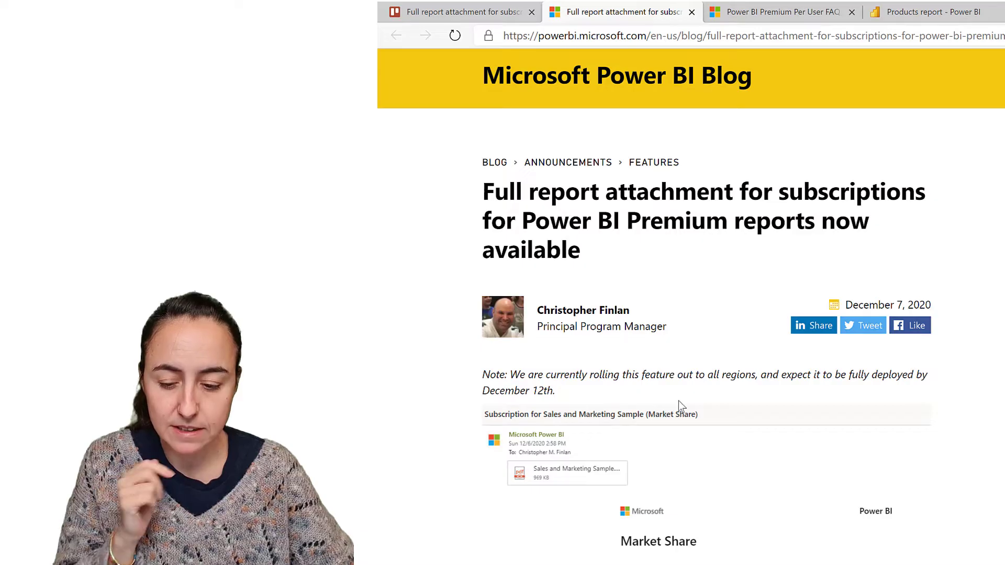
scroll(679, 397, up, 3)
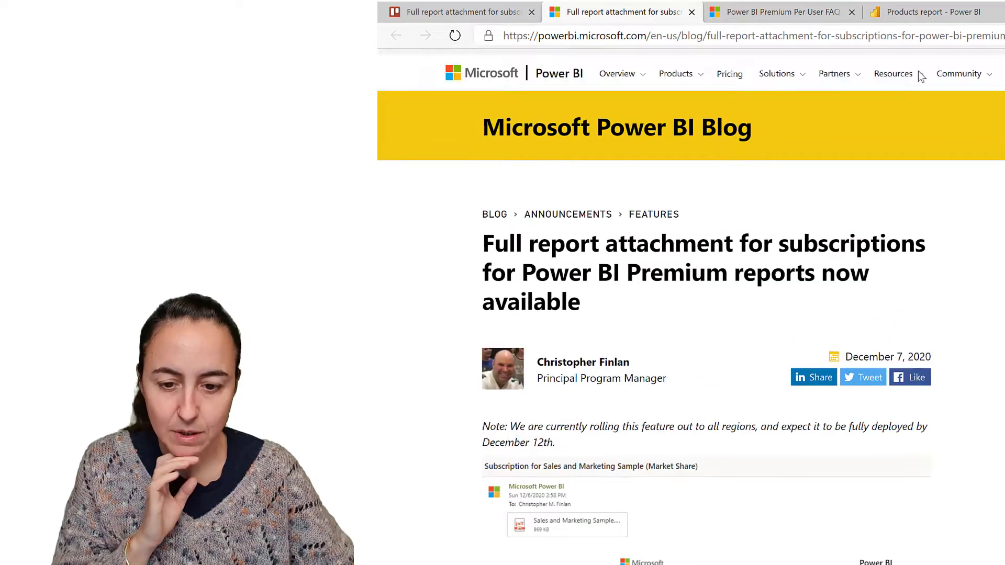
- Add a new email subscription to the Products report, then view the blog's PDF attachment option
click(933, 12)
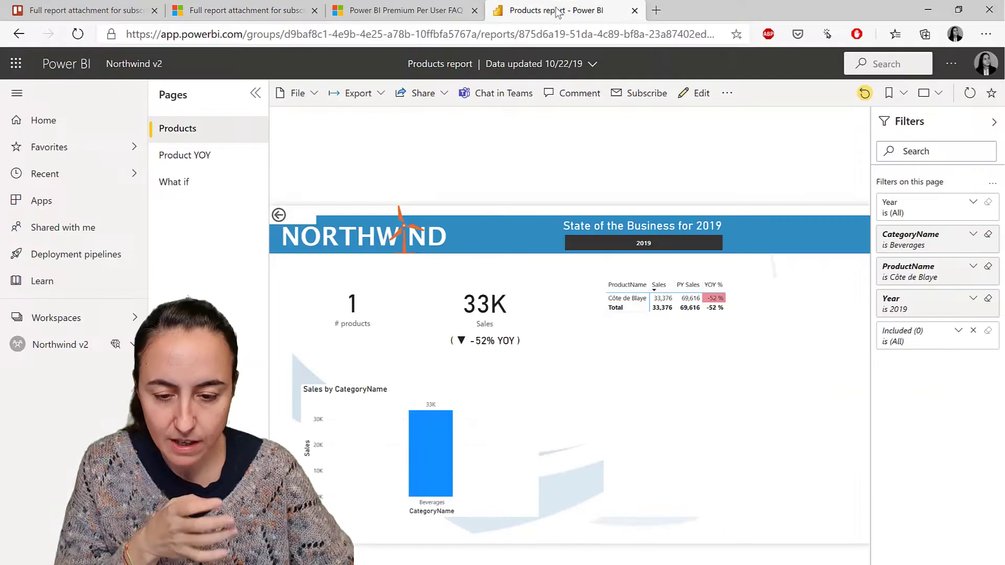
click(638, 93)
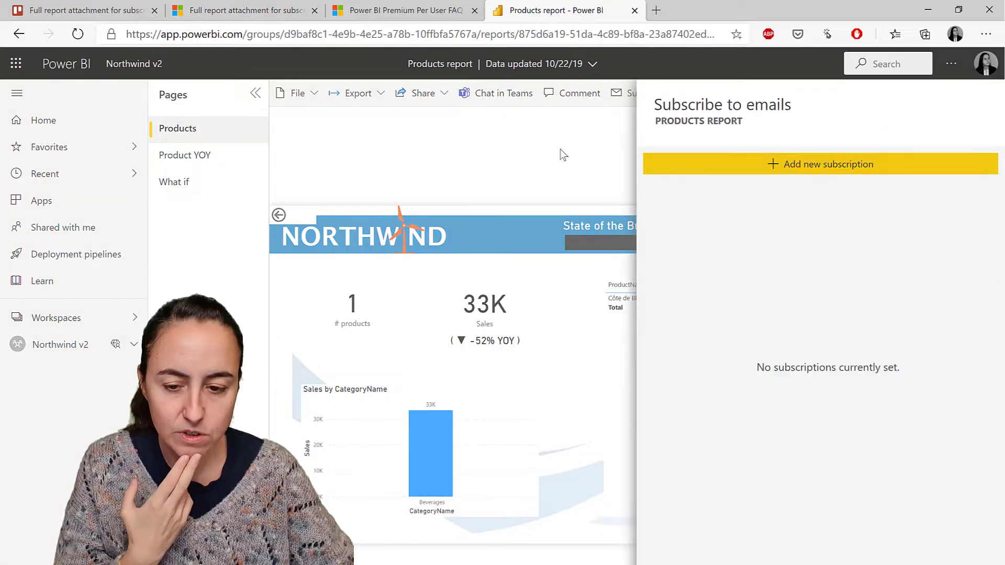
click(822, 167)
scroll(802, 342, down, 4)
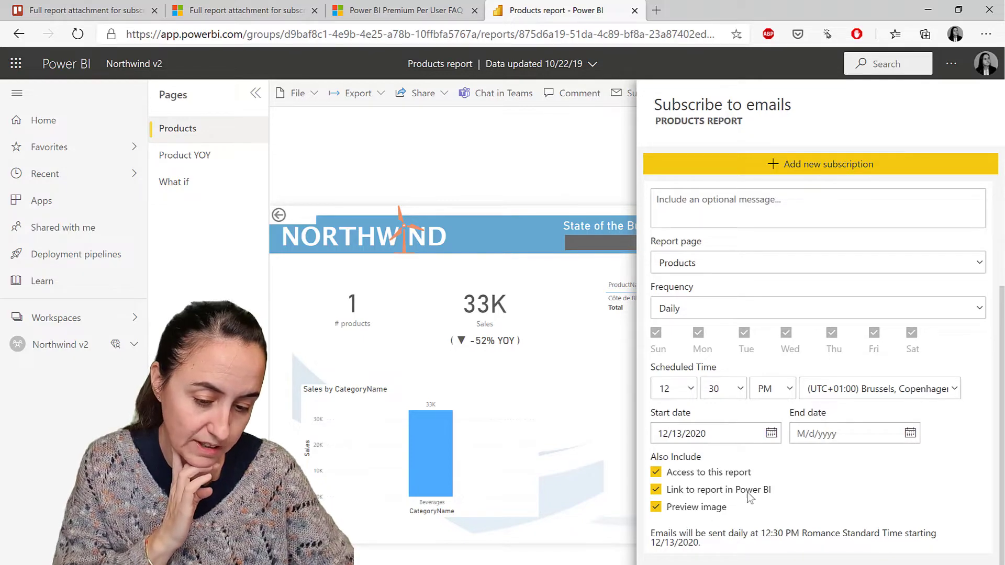
click(259, 15)
scroll(620, 354, down, 5)
scroll(566, 314, down, 4)
scroll(527, 243, down, 2)
scroll(527, 243, down, 1)
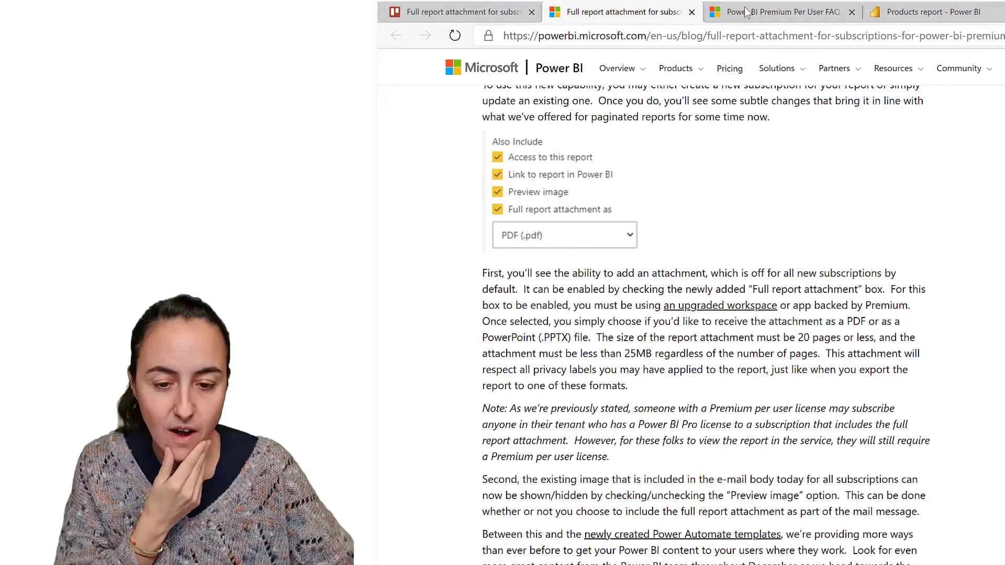
- Return to the Products report's new subscription form, which lacks a full report attachment option
click(926, 11)
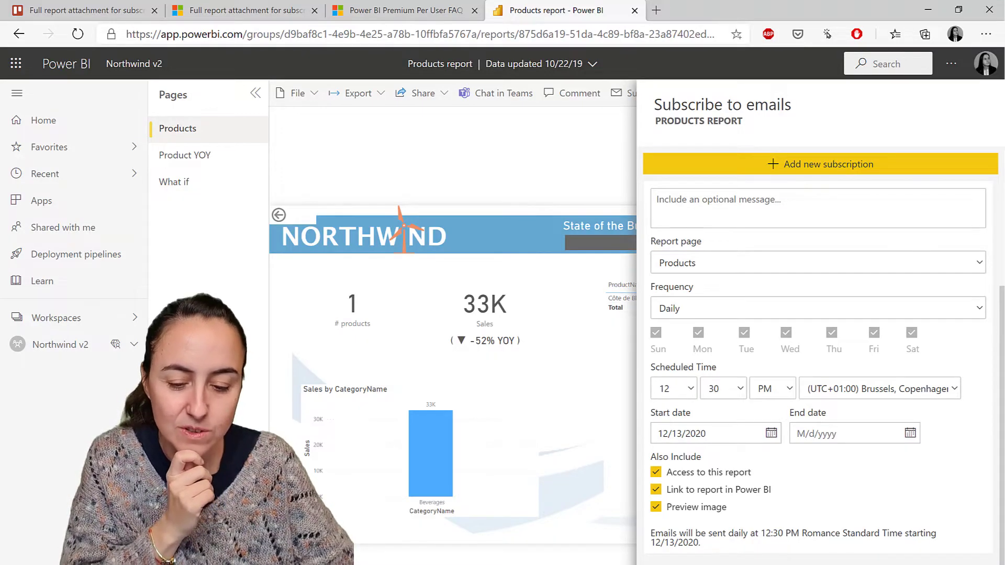
- Dismiss the Subscribe to emails pane with Esc, revealing the 2019 Beverages sales visuals
key(Escape)
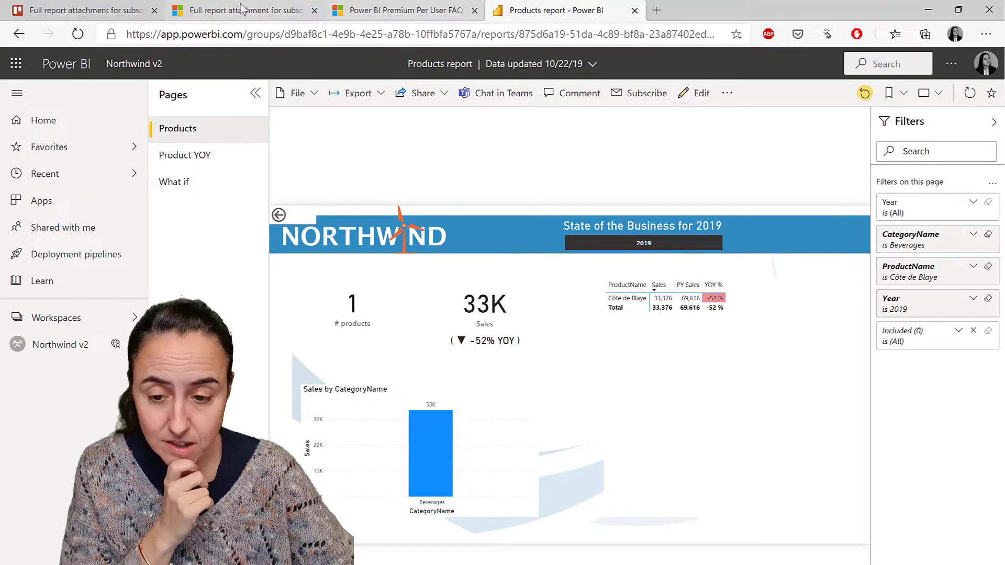
- On the blog article, highlight the Premium per user note about Power BI Pro license holders
click(243, 10)
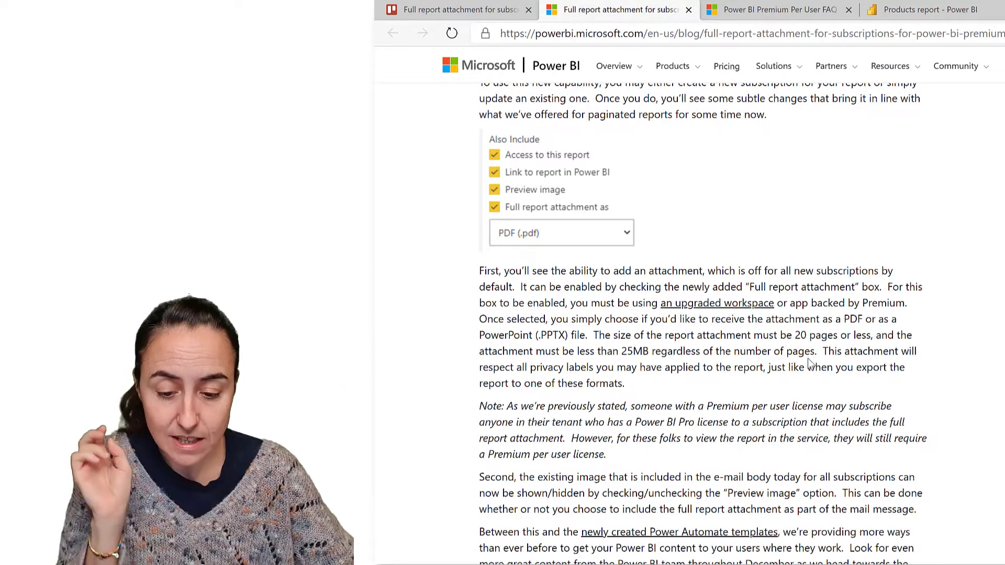
scroll(809, 366, down, 3)
scroll(809, 367, down, 3)
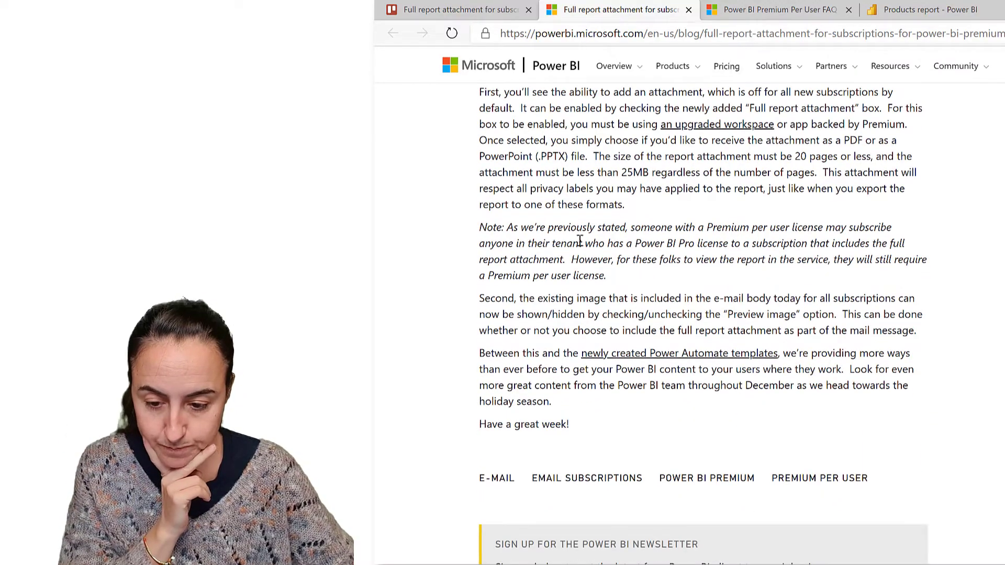
drag(547, 244, 759, 245)
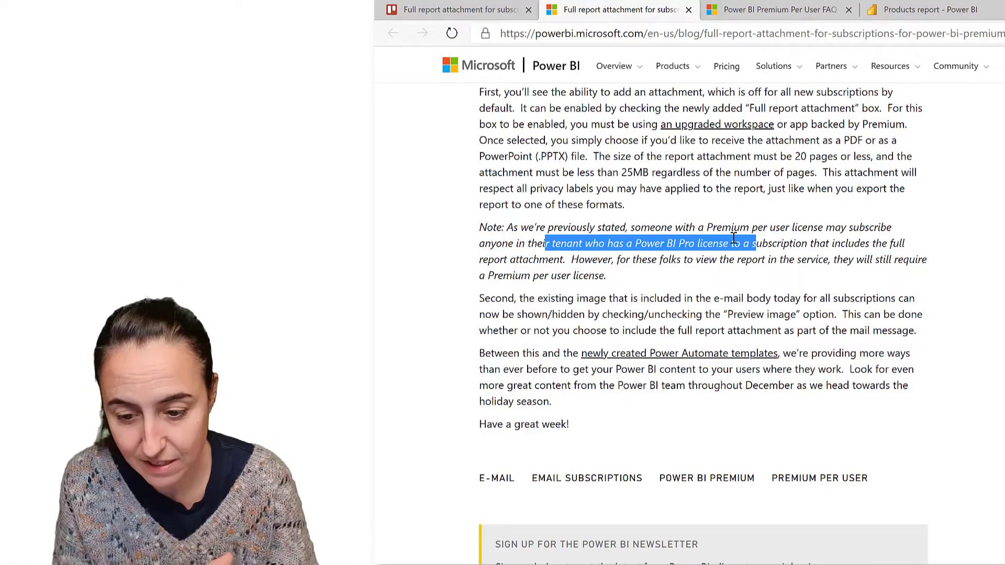
- Highlight the 25MB attachment size limit and the sentence about respecting privacy labels
click(731, 272)
scroll(731, 269, up, 2)
drag(646, 246, 861, 246)
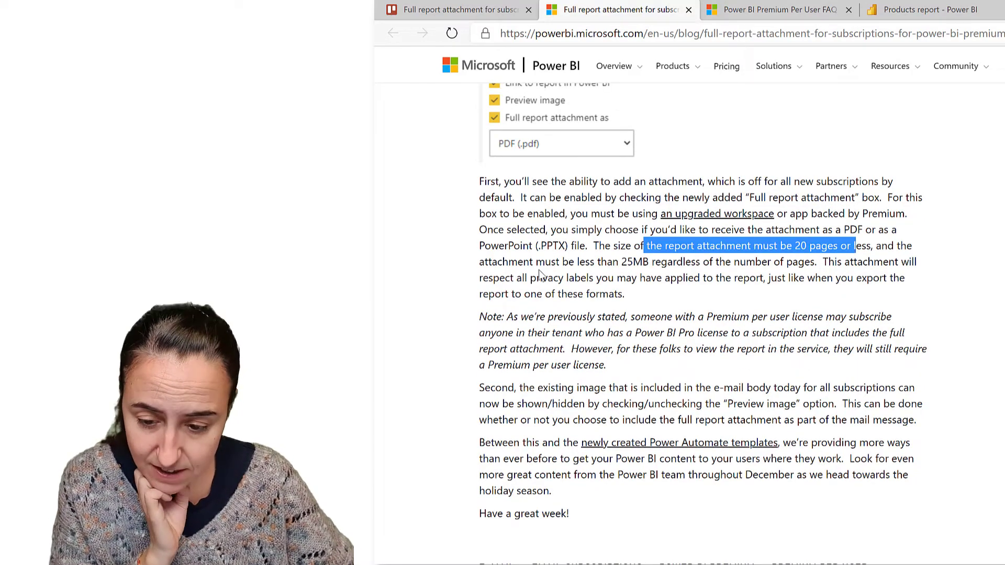
drag(509, 262, 654, 263)
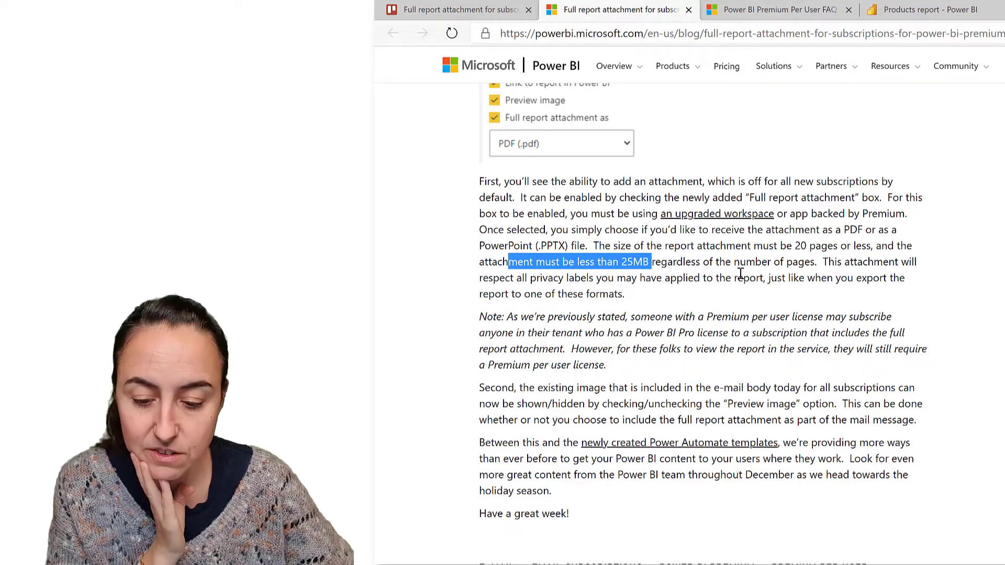
scroll(808, 282, down, 1)
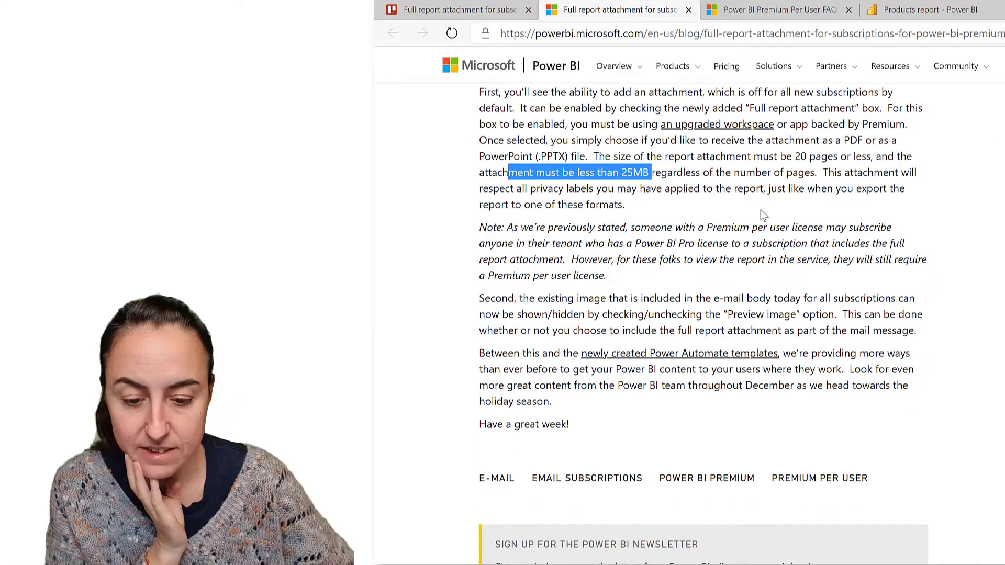
drag(517, 190, 672, 203)
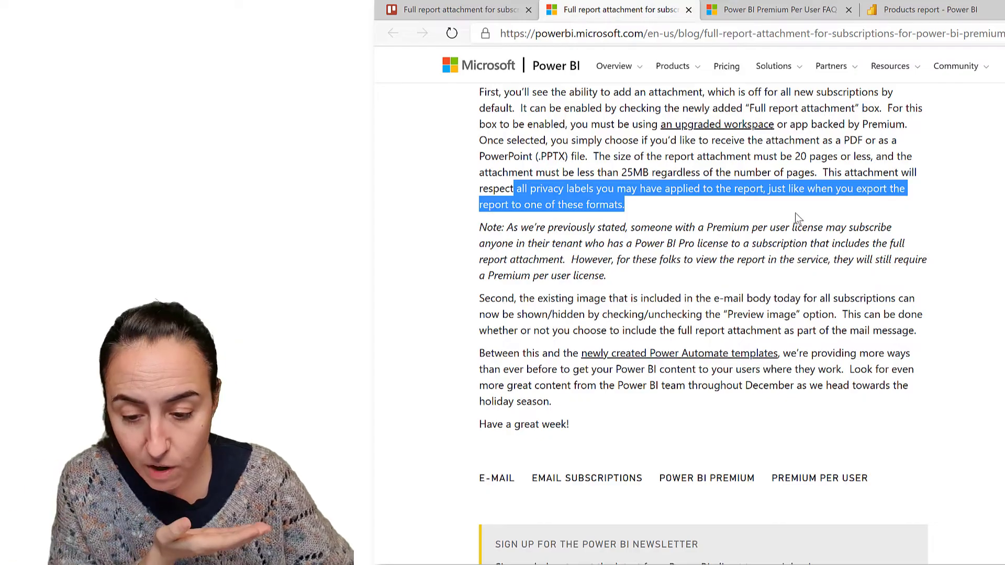
scroll(794, 216, down, 1)
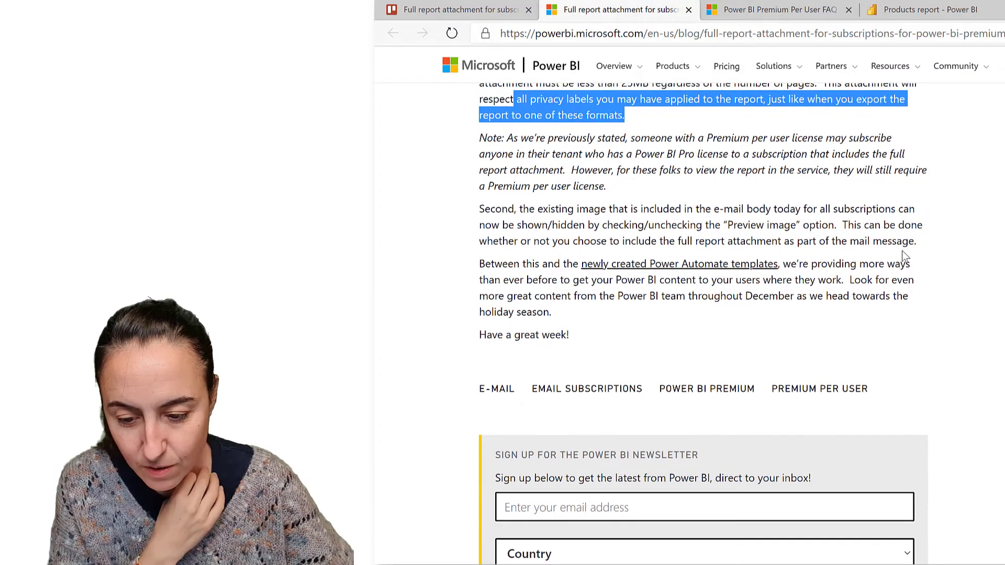